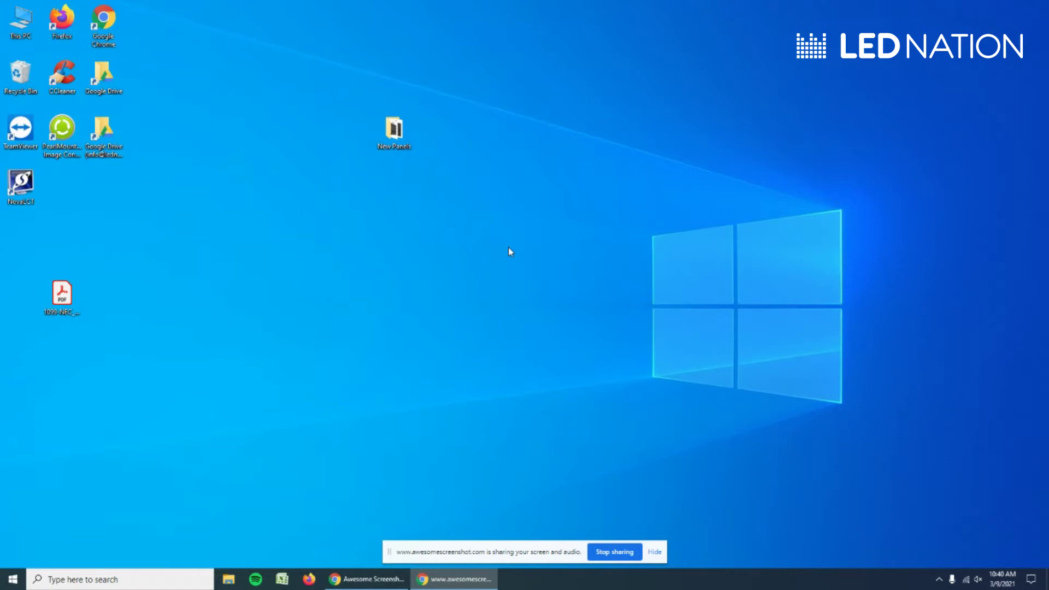
- Launch NovaLCT and log in as the Advanced Synchronous System User with the password
left_click(20, 186)
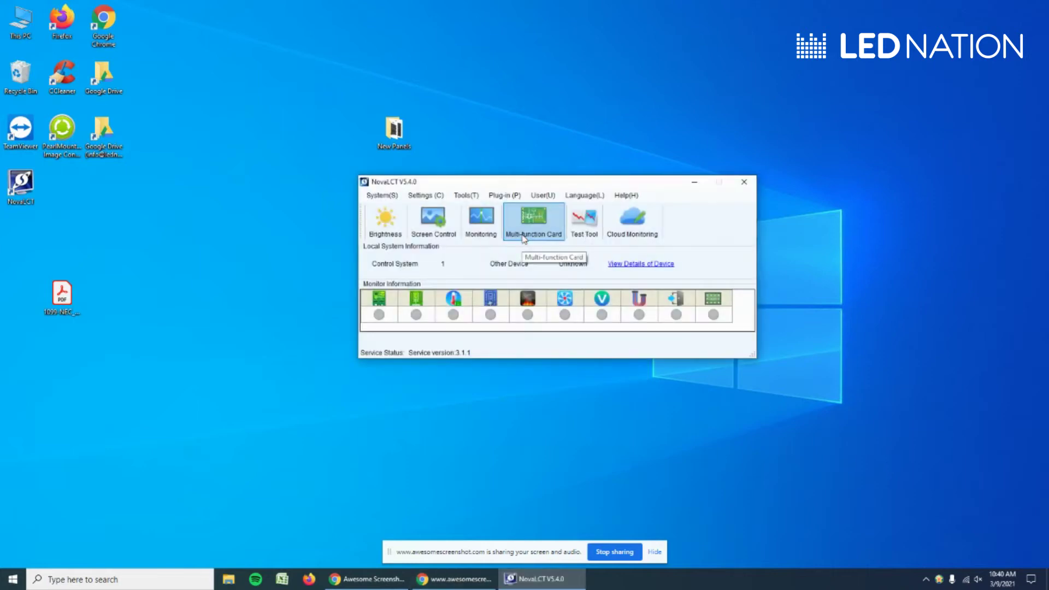
left_click(543, 198)
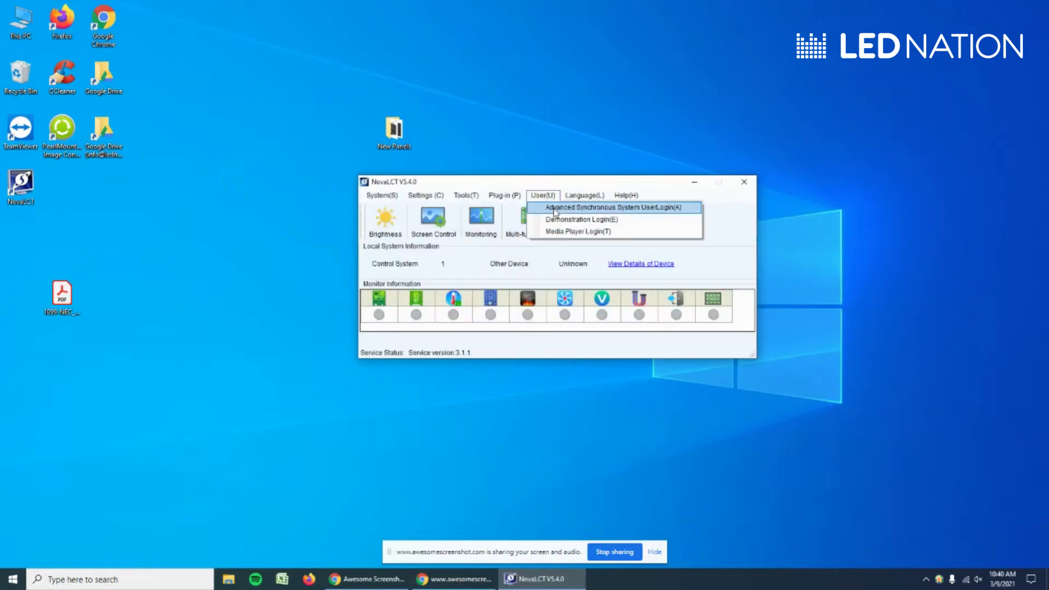
left_click(556, 210)
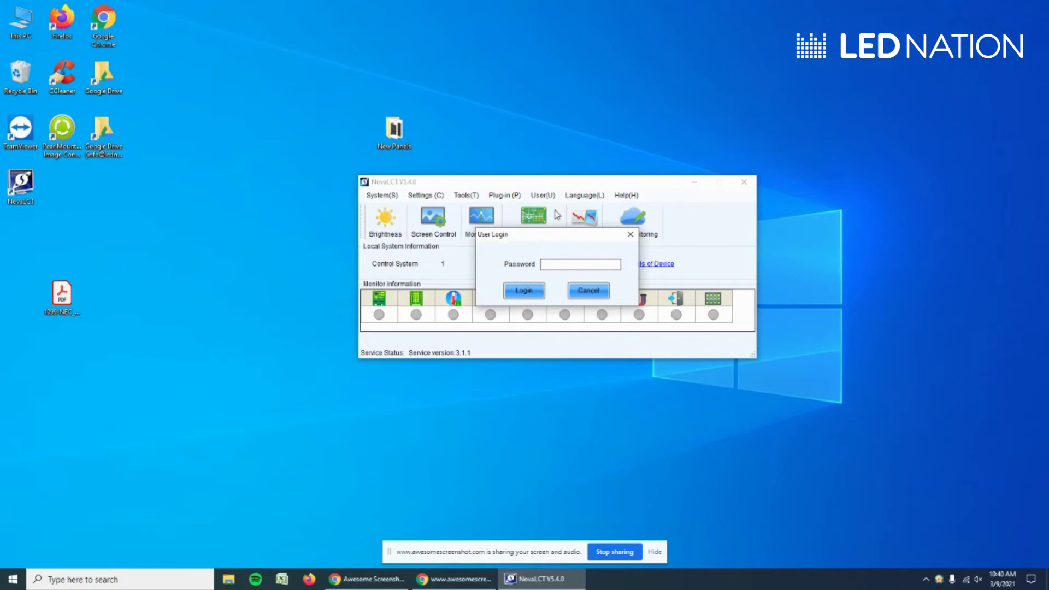
left_click(557, 266)
type("admin")
left_click(517, 291)
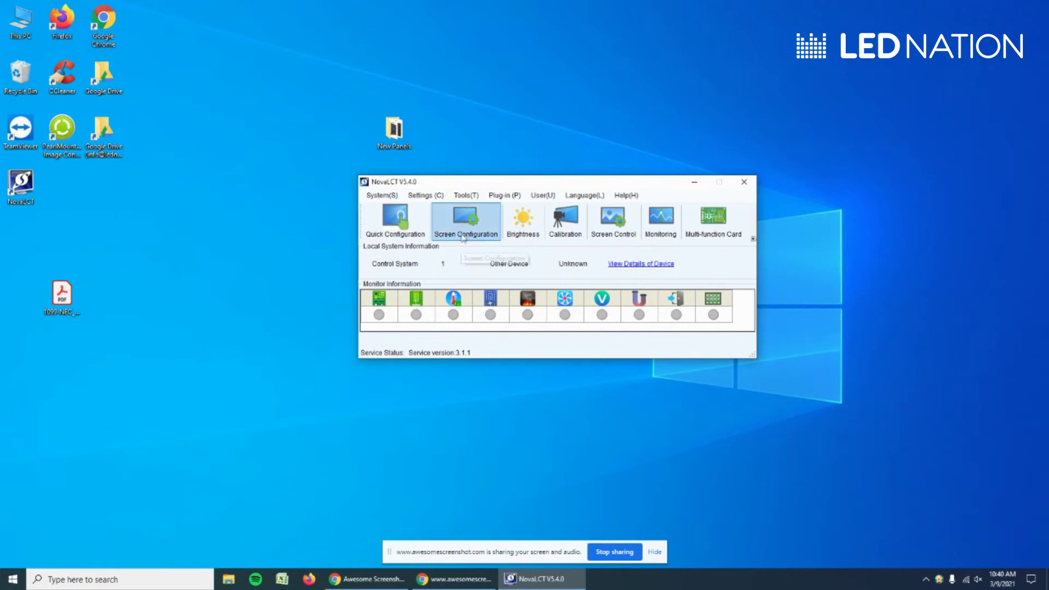
- Start Screen Configuration on COM6 with Configure Screen selected
left_click(462, 224)
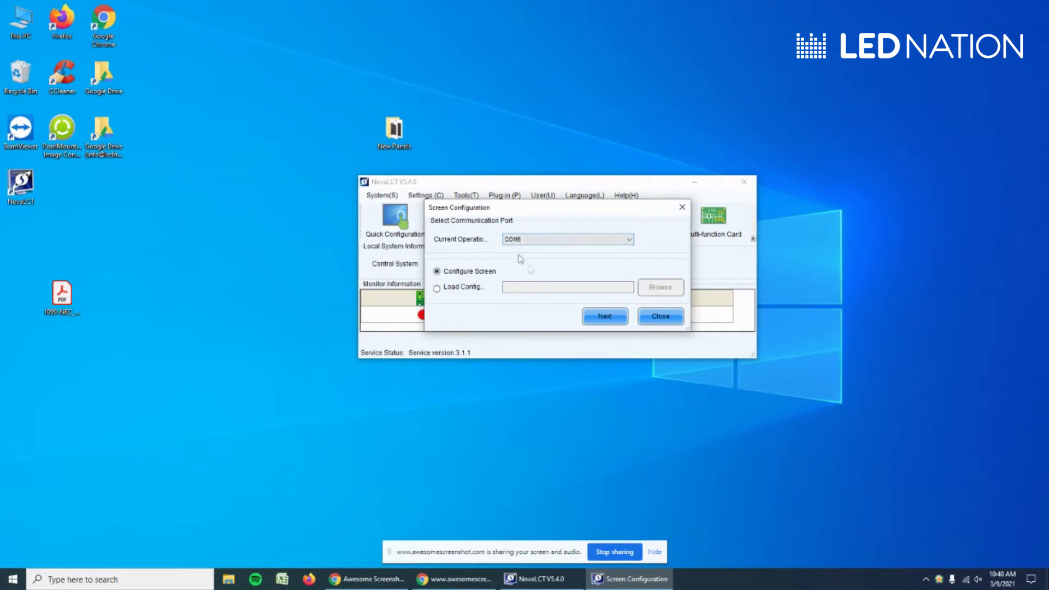
left_click(605, 317)
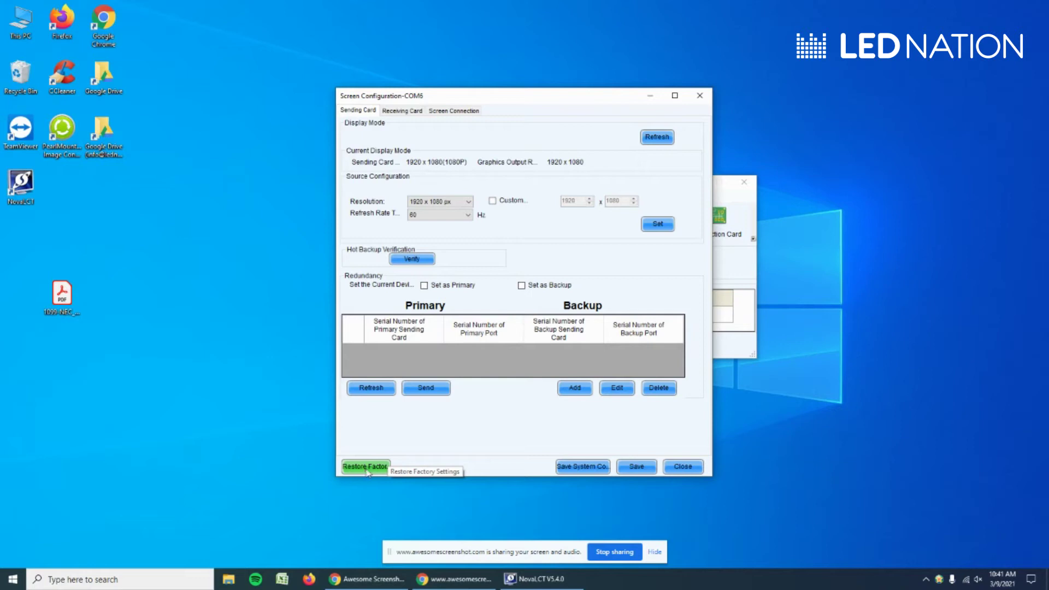
- Restore the sending card to factory settings and save them to the hardware
left_click(367, 469)
left_click(499, 304)
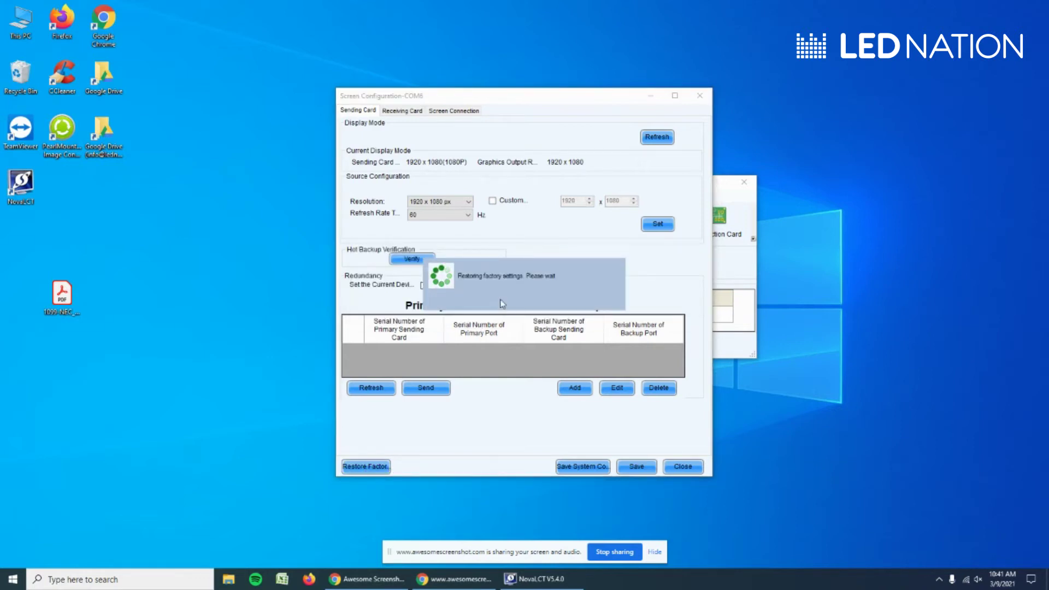
left_click(524, 305)
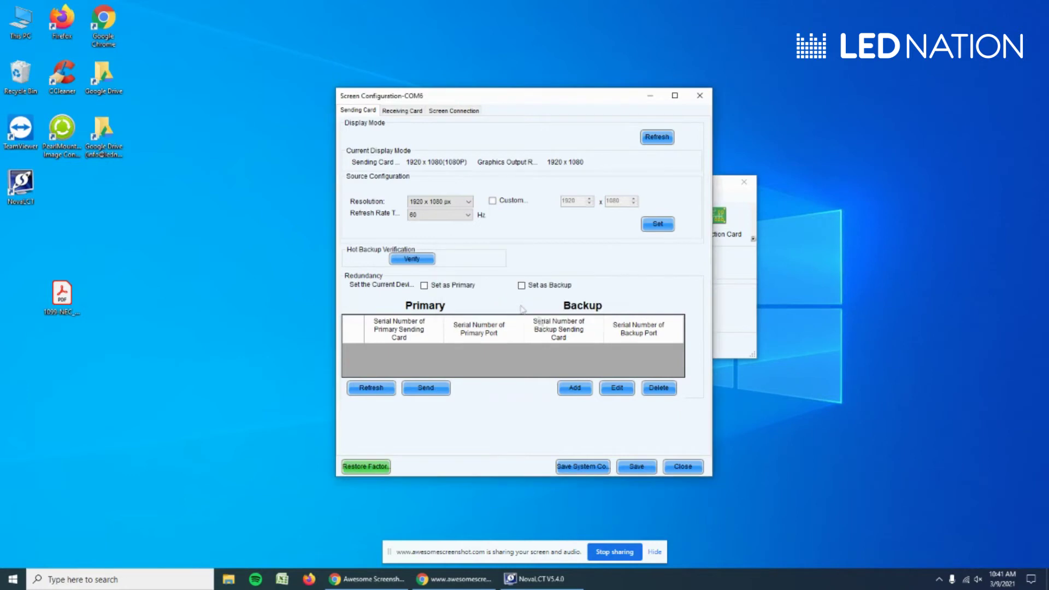
left_click(637, 467)
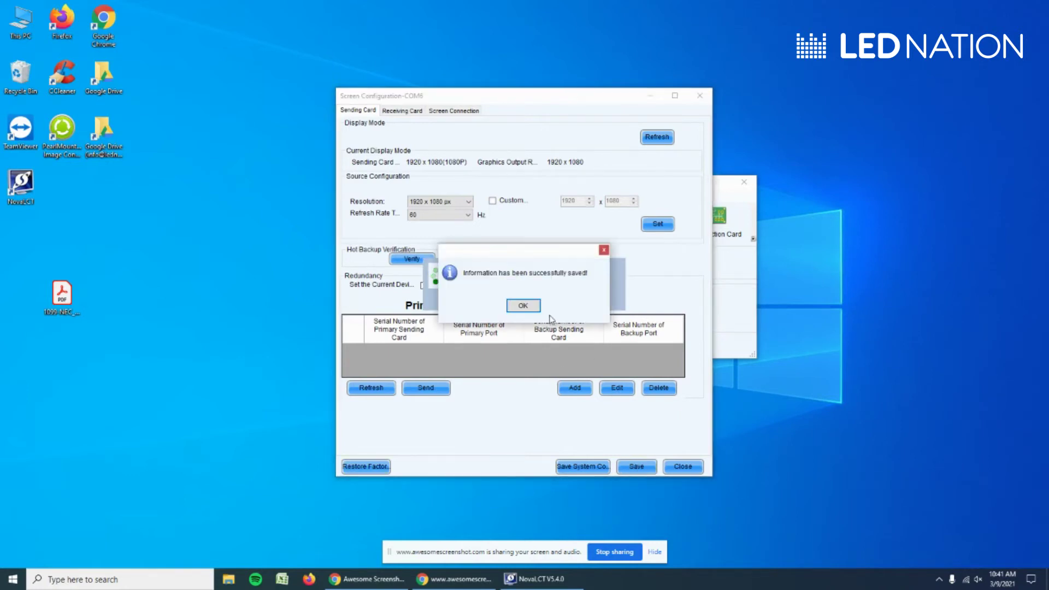
left_click(536, 308)
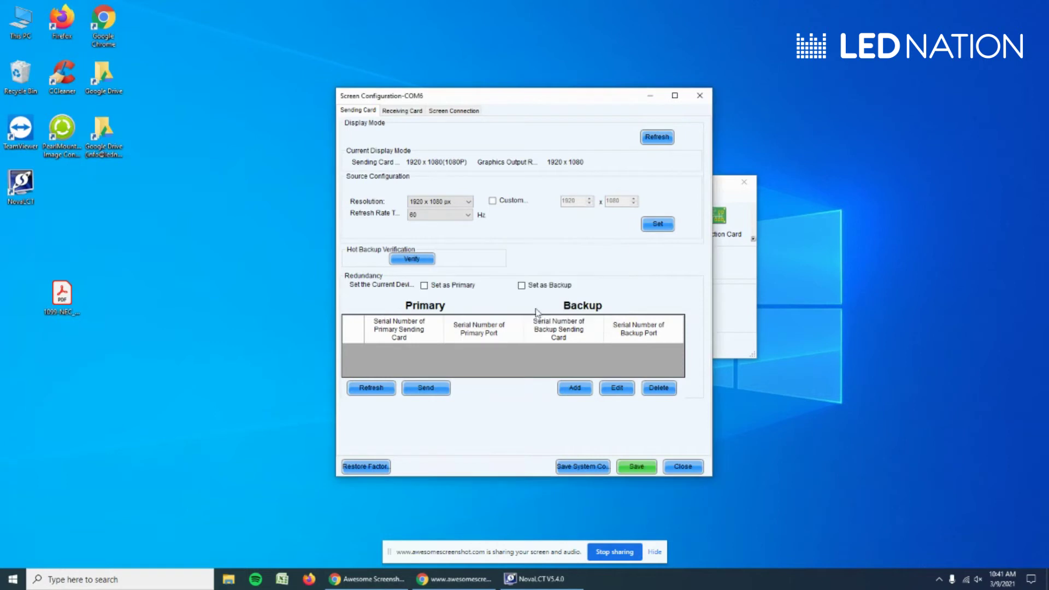
left_click(403, 112)
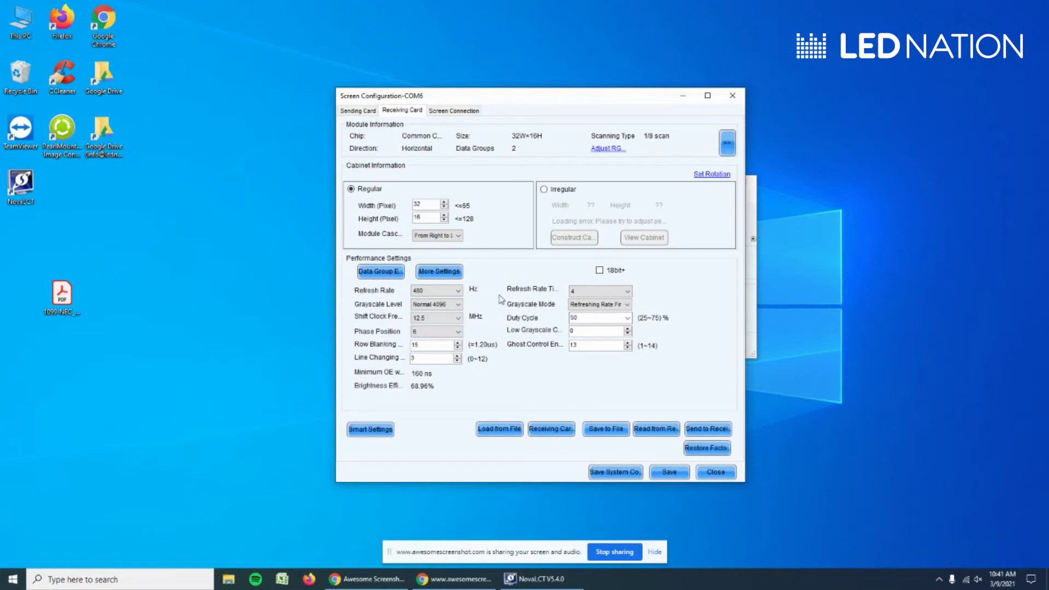
- Switch from the Receiving Card settings to the Screen Connection settings for Screen1
left_click(458, 112)
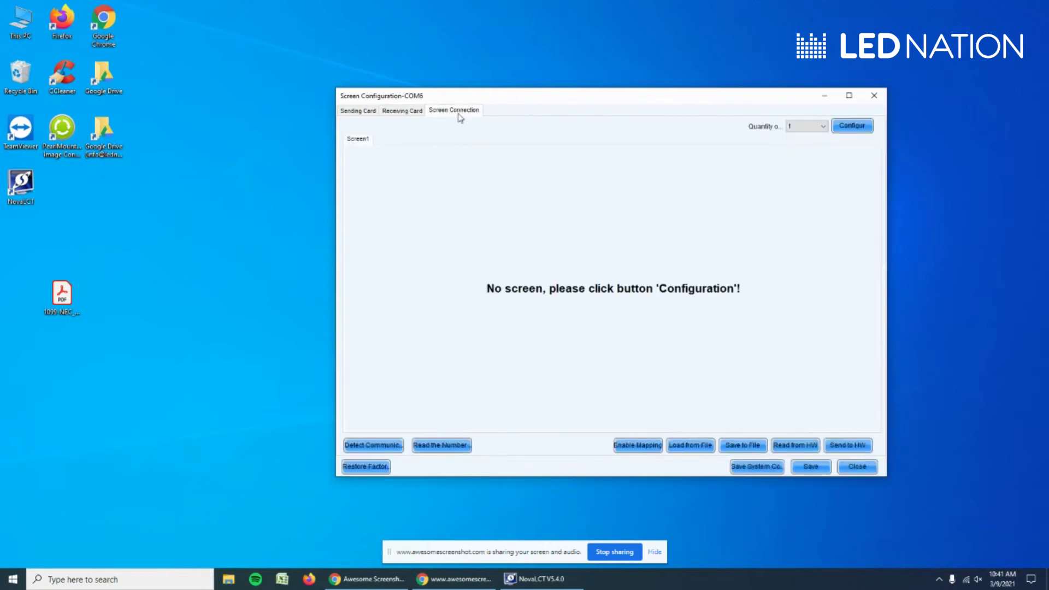
- Maximize the window and configure Screen1 with 12 columns and 6 rows of cabinets
left_click(850, 96)
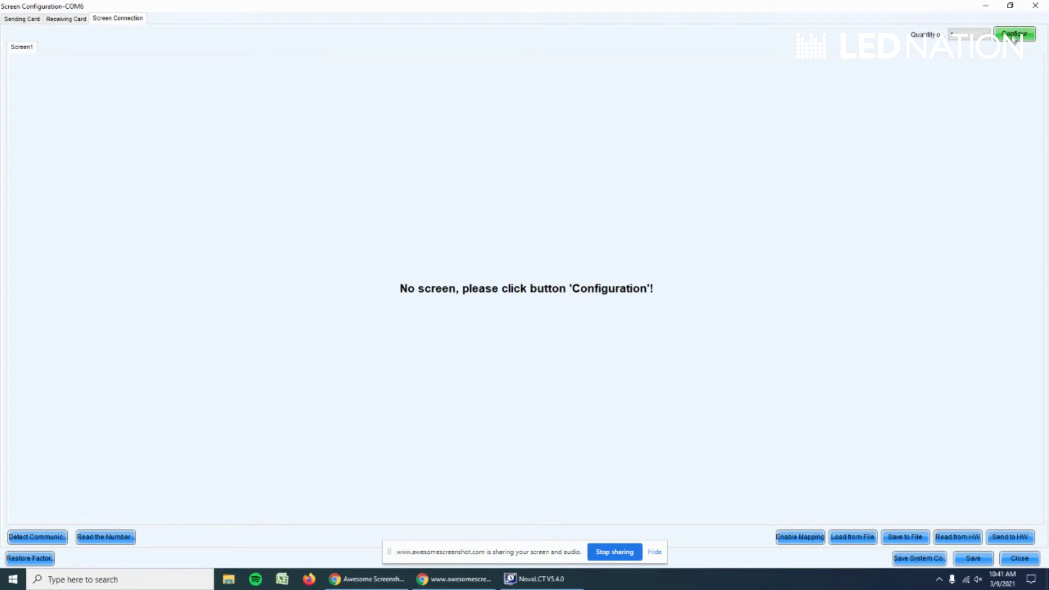
left_click(1014, 35)
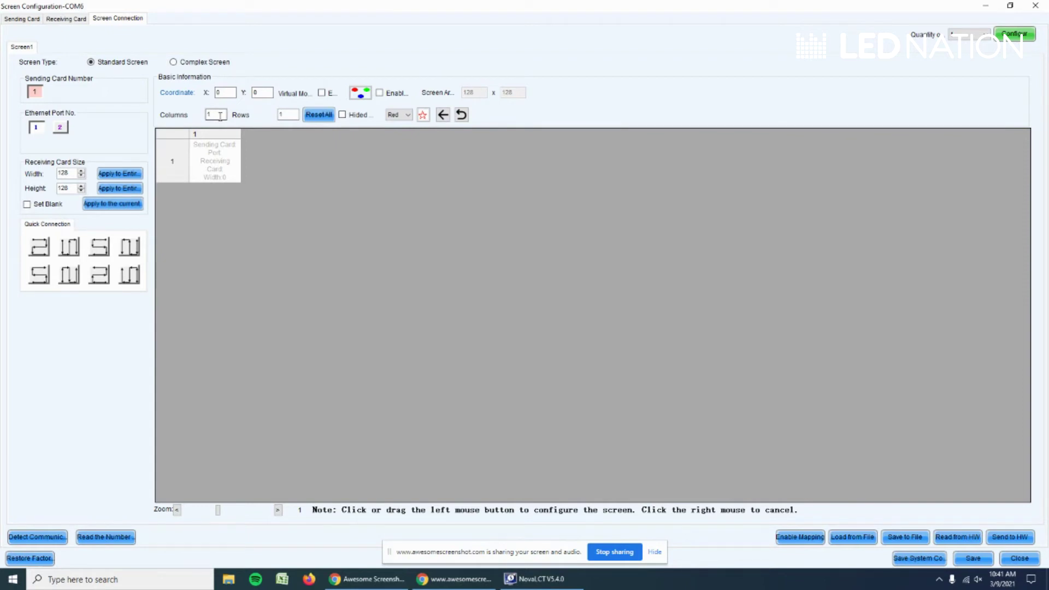
double_click(220, 116)
type("12")
double_click(281, 115)
type("6")
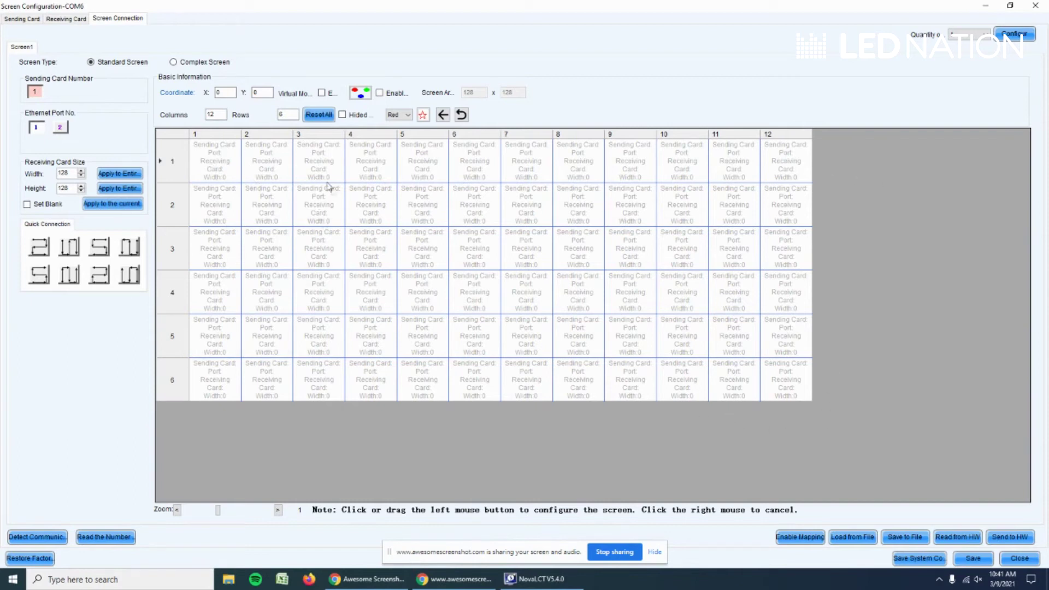
double_click(65, 174)
left_click(75, 174)
double_click(65, 173)
type("168")
key("Tab")
type("168")
double_click(72, 173)
type("128")
double_click(73, 188)
type("128")
- Map Ethernet port 1 in a snaking path through columns 1–6, from the top-left cabinet
left_click(35, 130)
left_click(213, 162)
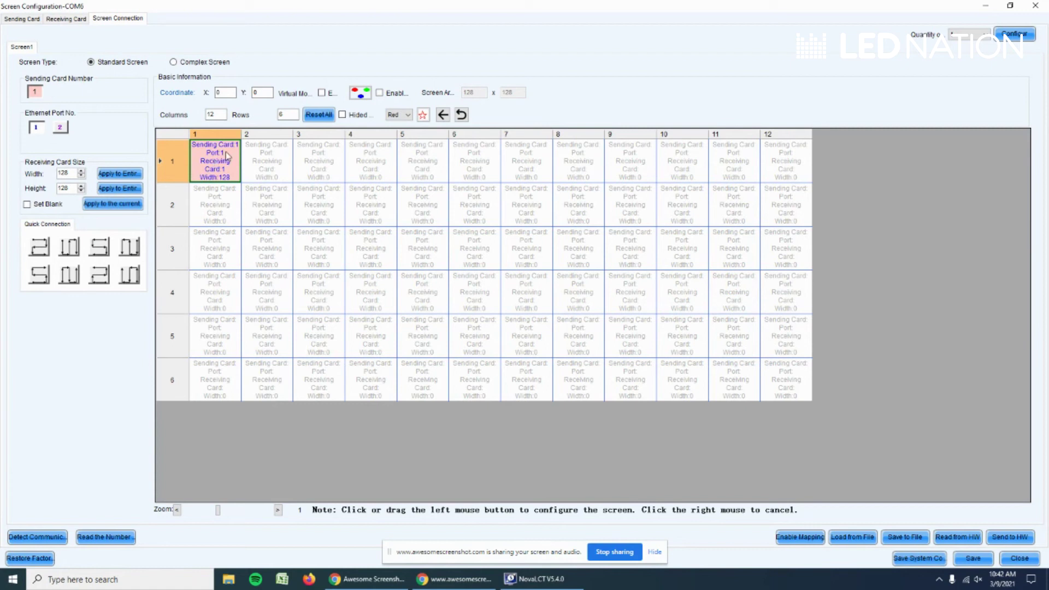
mouse_move(227, 157)
left_mouse_down()
mouse_move(474, 161)
mouse_move(423, 205)
mouse_move(267, 205)
mouse_move(215, 235)
mouse_move(267, 248)
mouse_move(423, 248)
mouse_move(475, 292)
mouse_move(266, 292)
mouse_move(216, 337)
mouse_move(423, 336)
mouse_move(475, 379)
mouse_move(215, 380)
left_mouse_up()
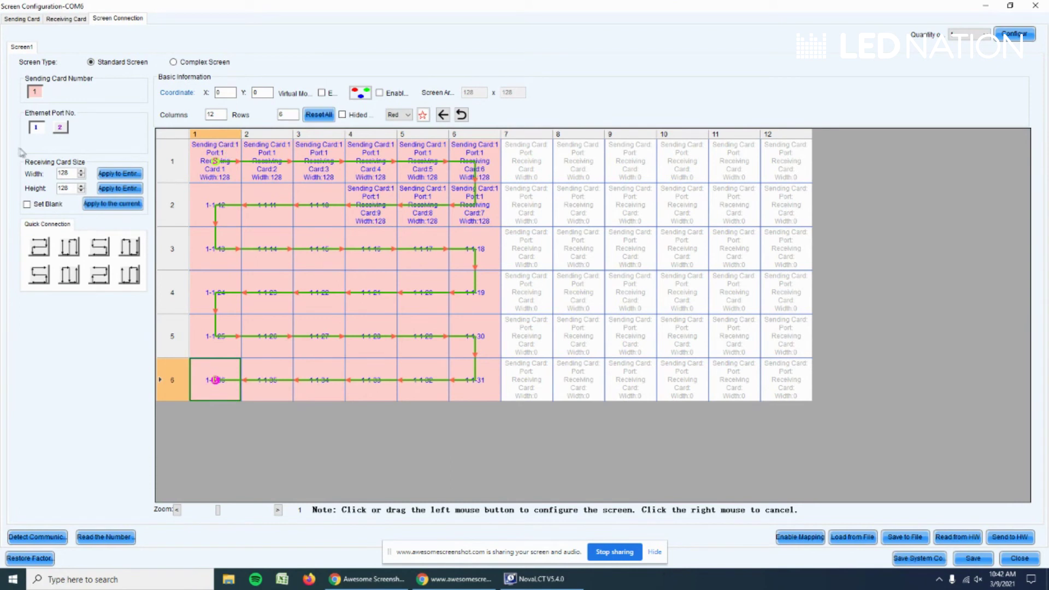
left_click(35, 130)
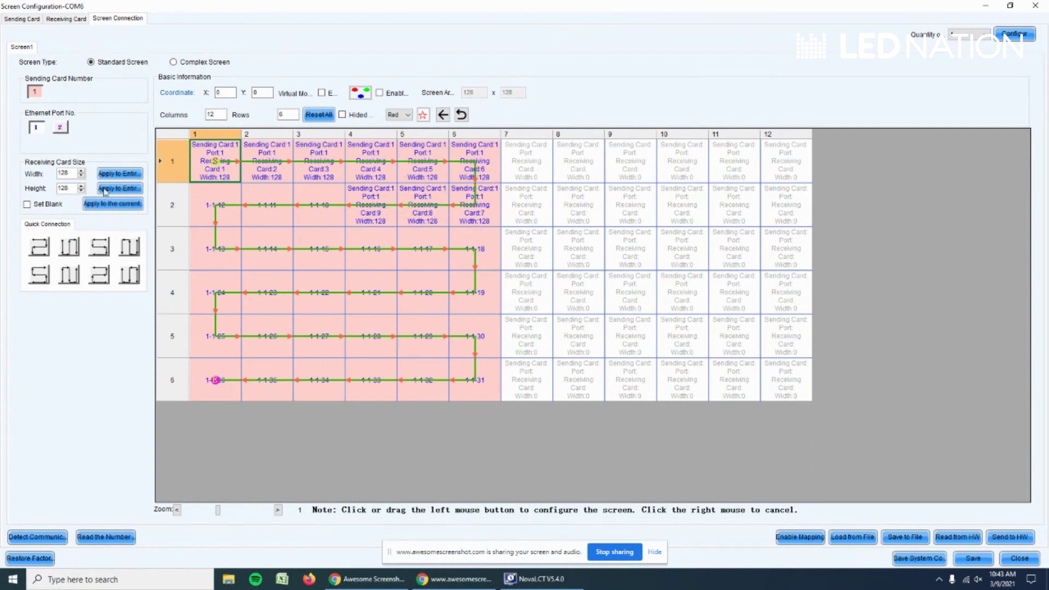
- Map Ethernet port 2 through columns 7–12, starting at row 1, column 7
left_click(60, 130)
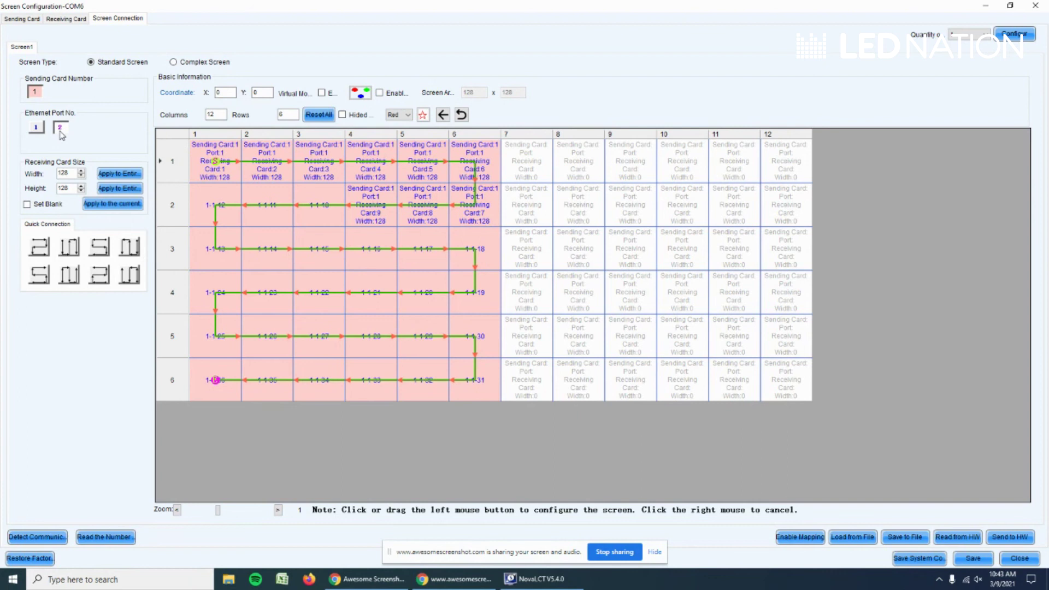
left_click(529, 174)
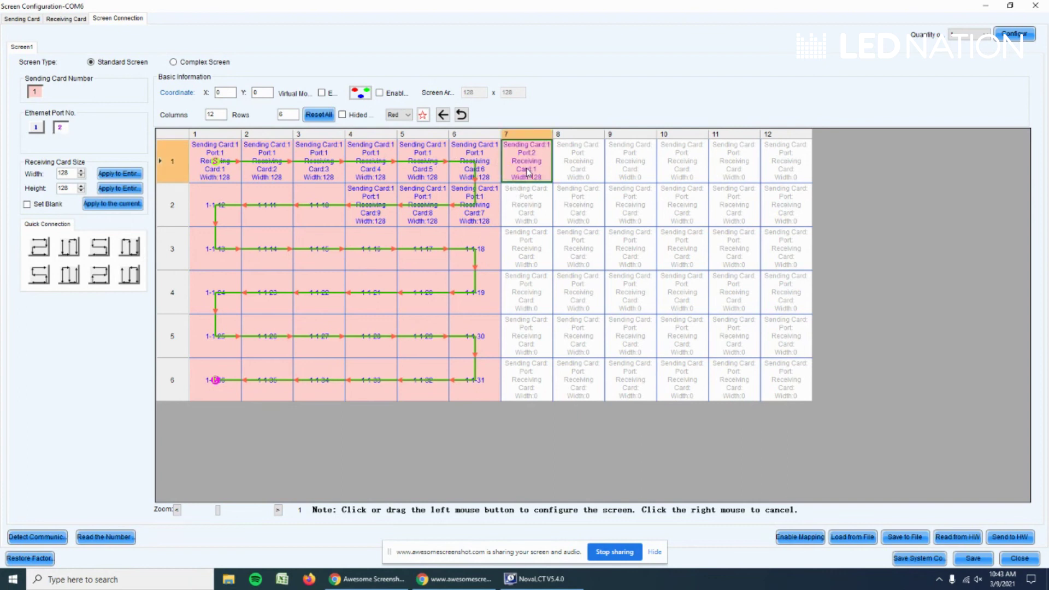
mouse_move(528, 174)
left_mouse_down()
mouse_move(578, 161)
mouse_move(787, 161)
mouse_move(735, 205)
mouse_move(526, 205)
mouse_move(579, 249)
mouse_move(736, 248)
mouse_move(787, 293)
mouse_move(527, 293)
mouse_move(630, 336)
mouse_move(787, 336)
mouse_move(787, 380)
mouse_move(474, 380)
left_mouse_up()
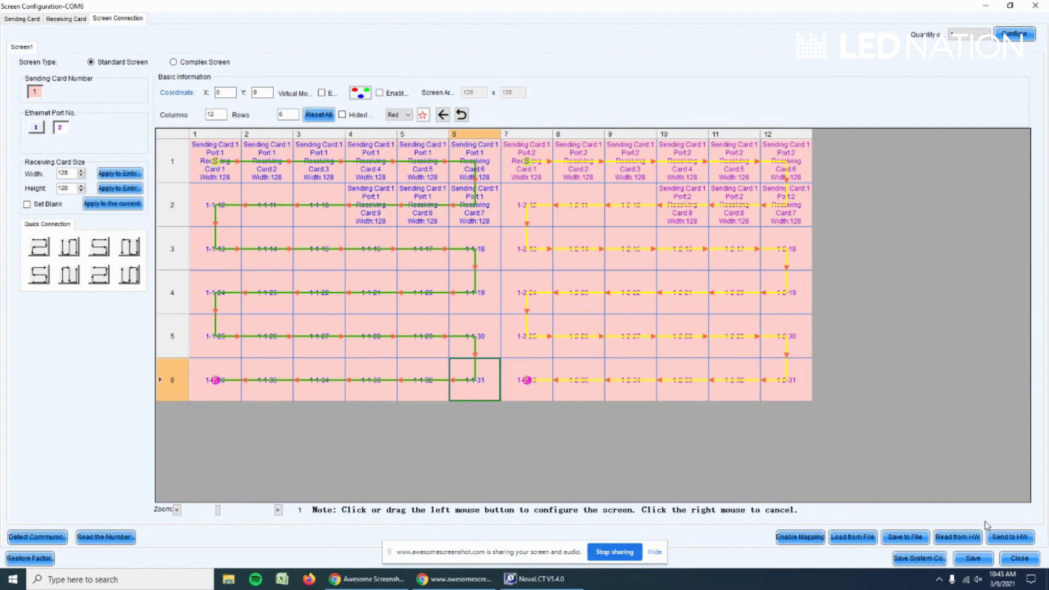
- Send the 12×6 two-port screen connection to the hardware and save it
left_click(1009, 540)
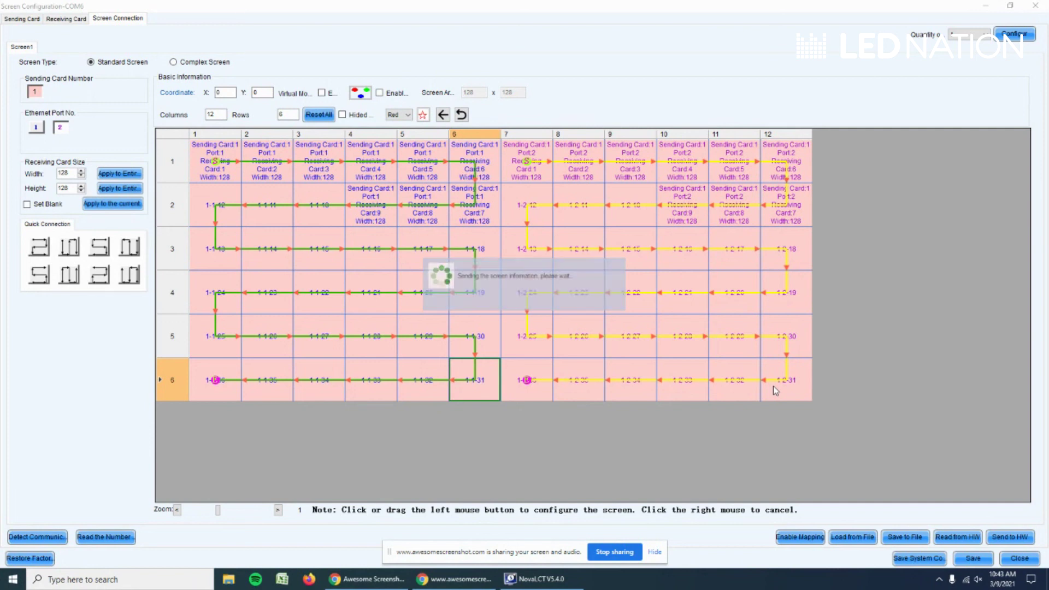
left_click(527, 305)
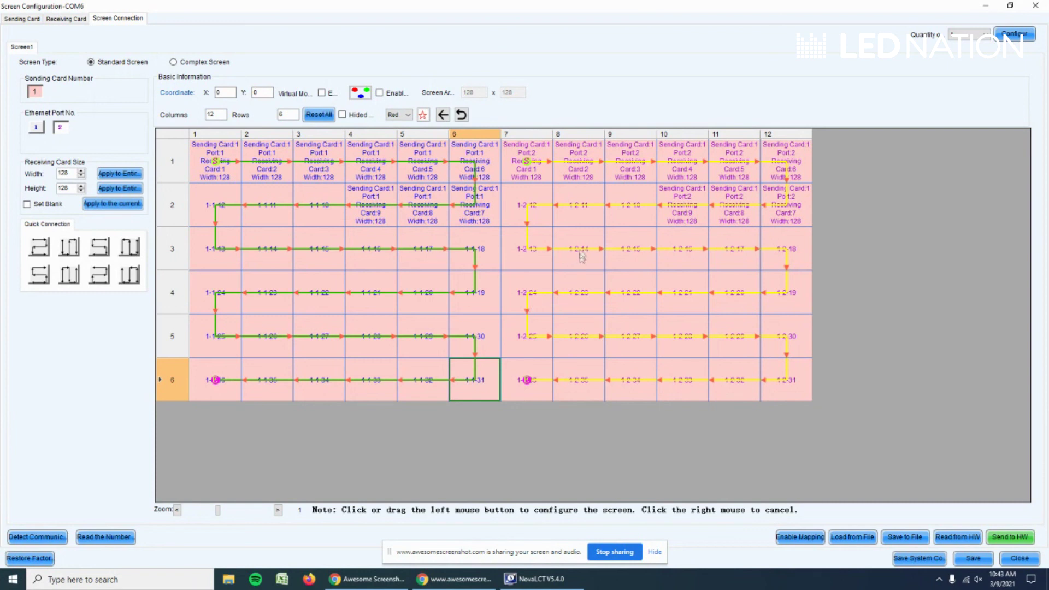
left_click(967, 557)
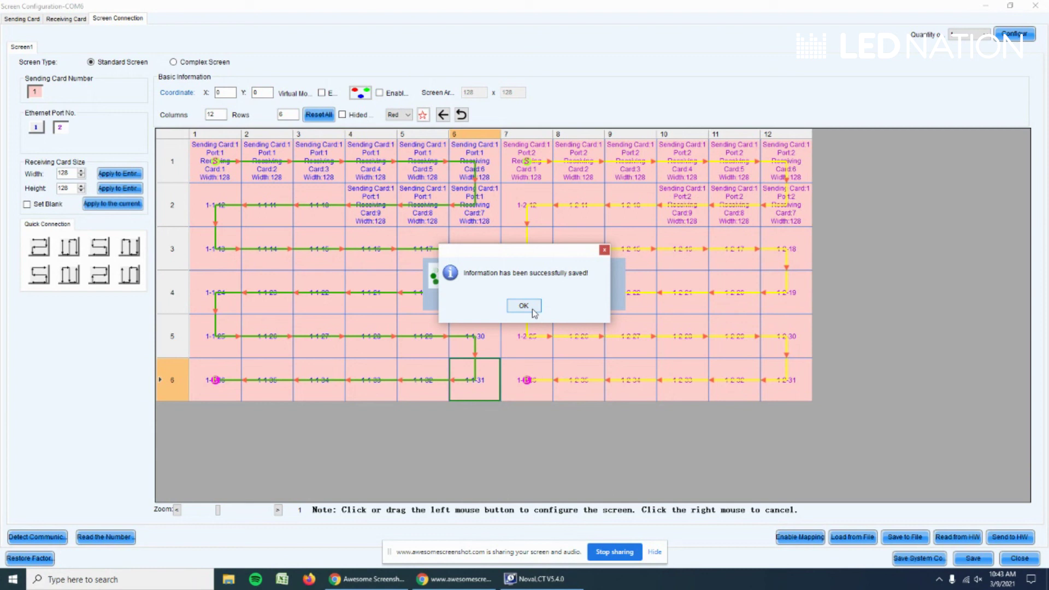
left_click(528, 308)
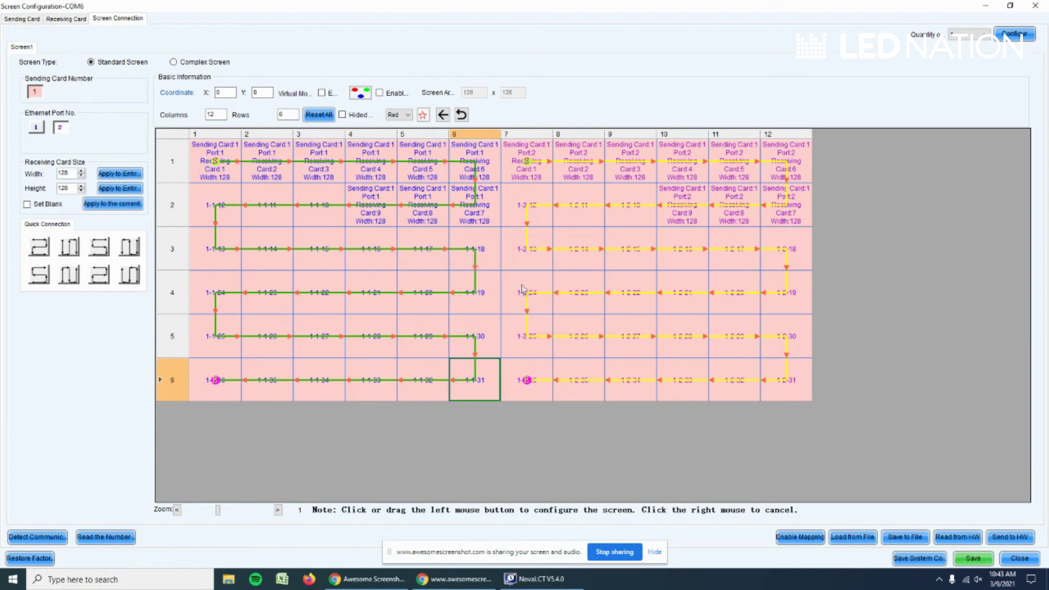